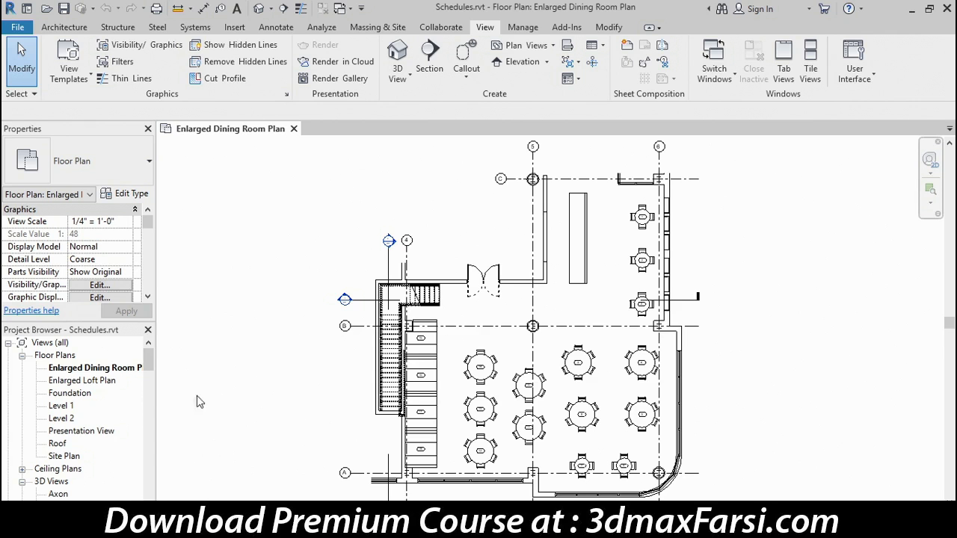
Browse the Room and Window schedules in the Project Browser, then open the Door Schedule.
{"action": "left_click_drag", "start_coordinate": [148, 365], "coordinate": [152, 401]}
{"action": "left_click", "coordinate": [125, 406]}
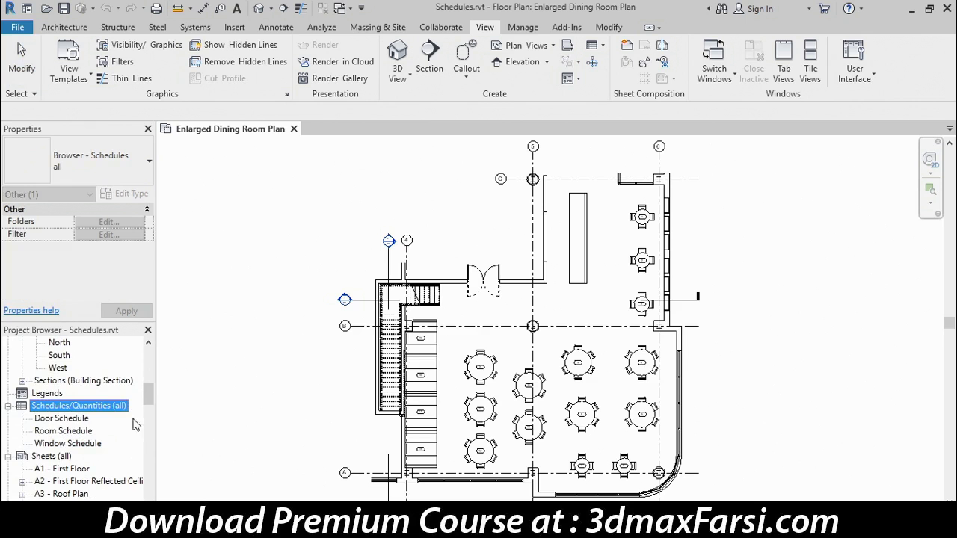
{"action": "left_click", "coordinate": [83, 431]}
{"action": "left_click", "coordinate": [77, 445]}
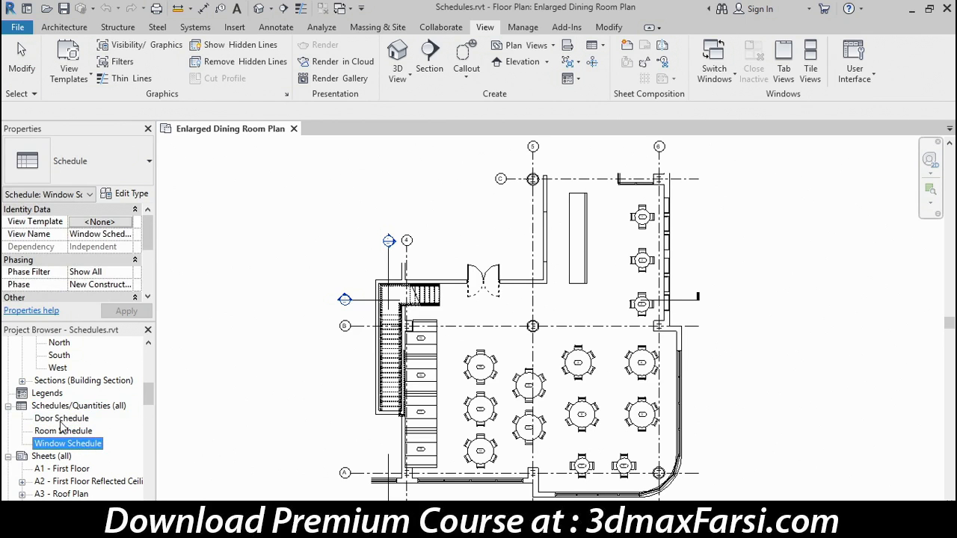
{"action": "double_click", "coordinate": [61, 420]}
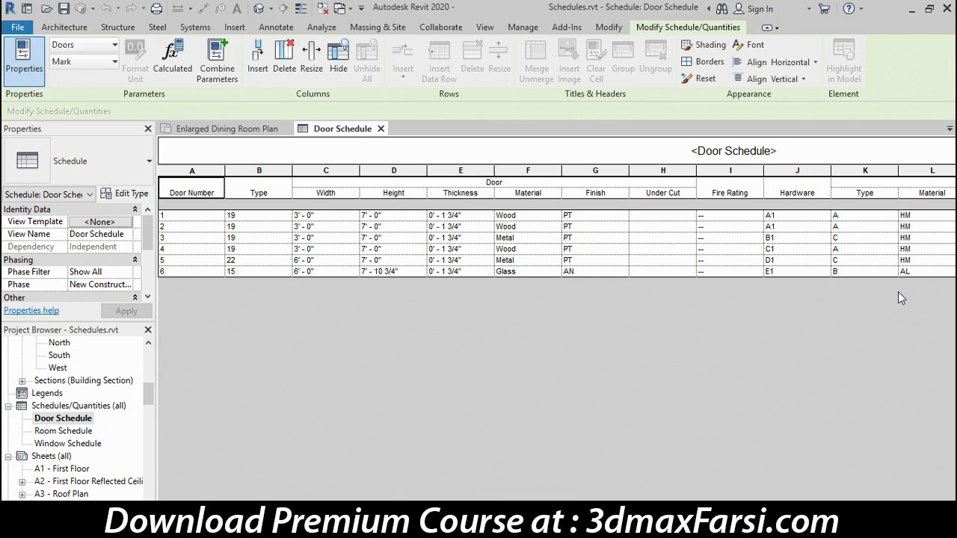
Review the Room Schedule, then close the Room Schedule and Door Schedule views.
{"action": "double_click", "coordinate": [66, 431]}
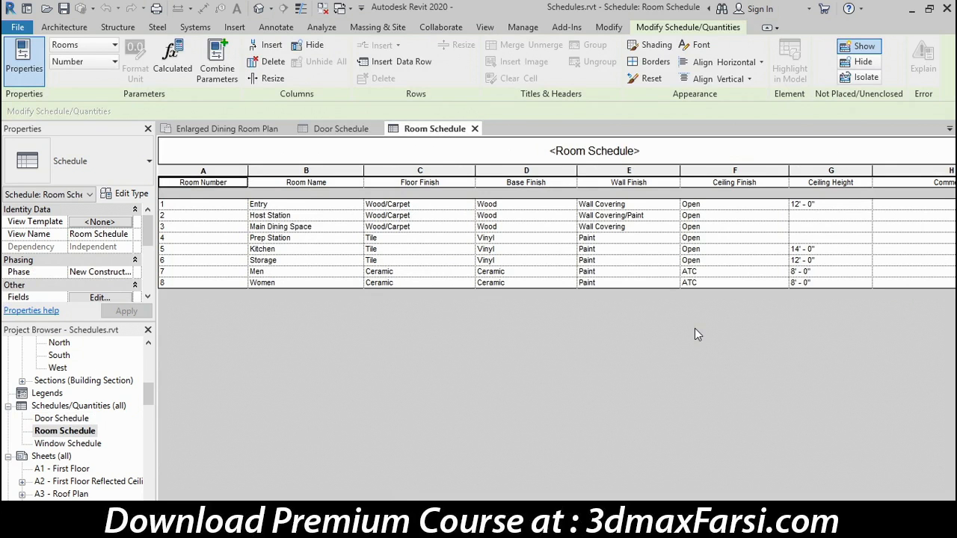
{"action": "left_click", "coordinate": [475, 129]}
{"action": "left_click", "coordinate": [383, 129]}
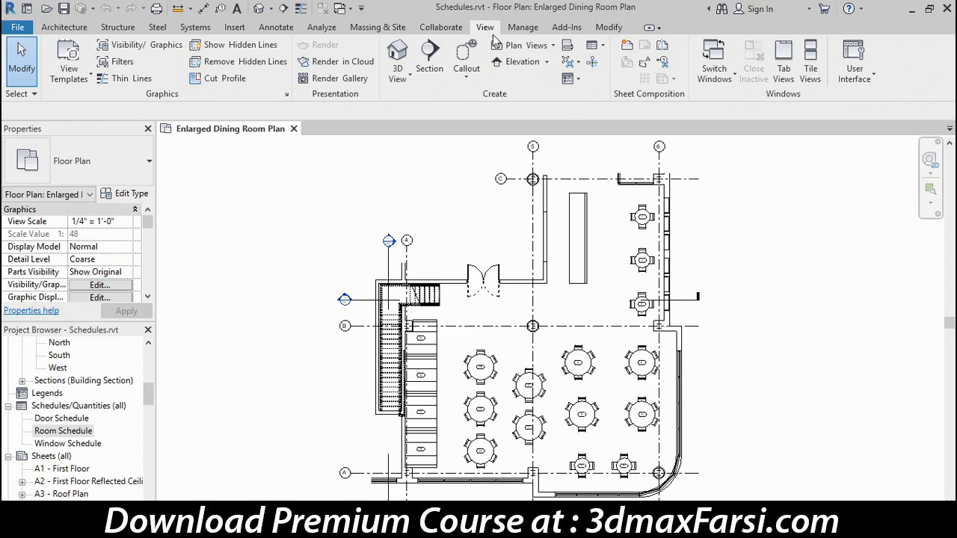
Create a new Furniture category schedule named Furniture Schedule via Schedule/Quantities.
{"action": "left_click", "coordinate": [602, 46]}
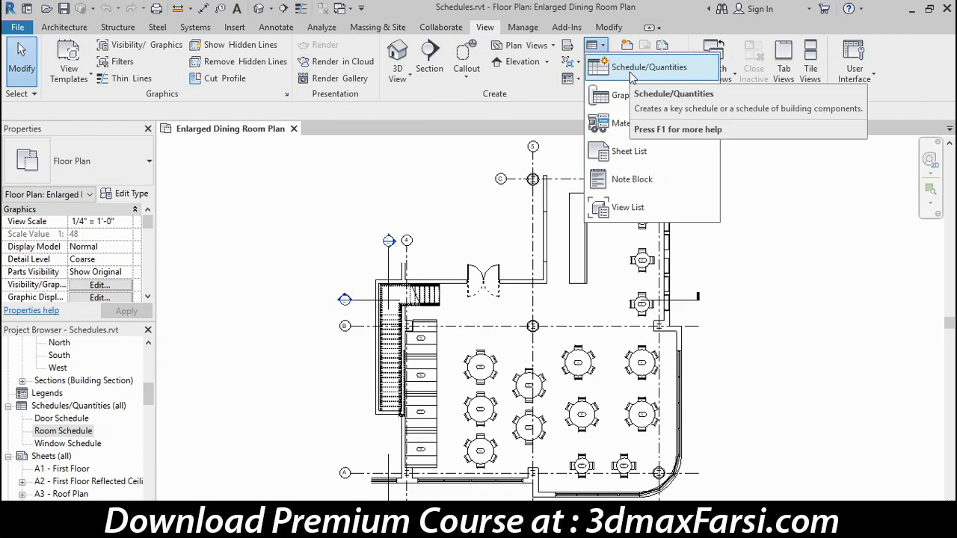
{"action": "left_click", "coordinate": [631, 71]}
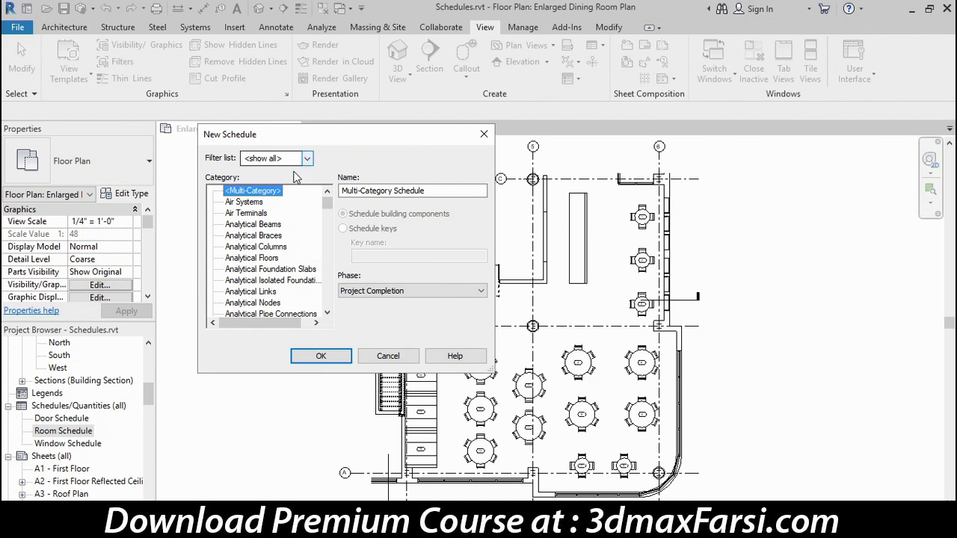
{"action": "left_click", "coordinate": [307, 159]}
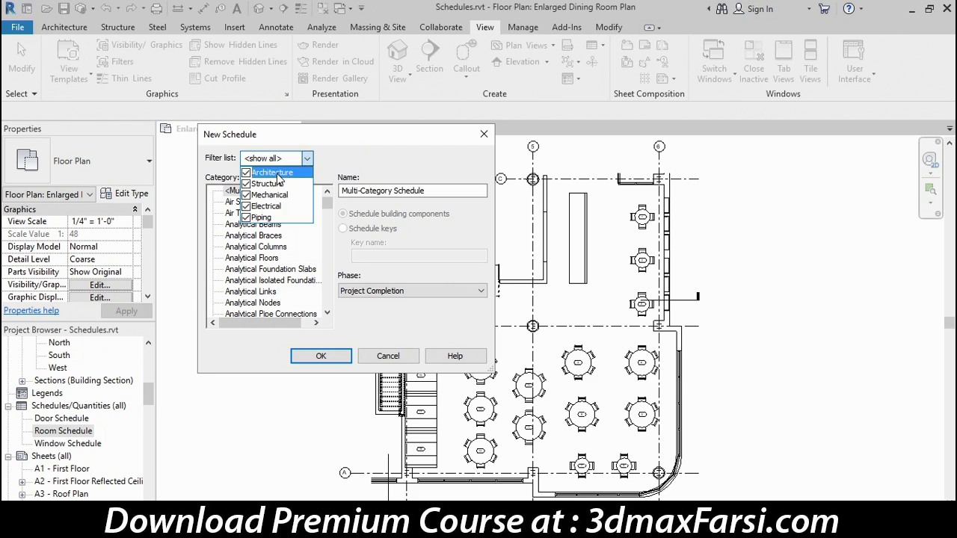
{"action": "left_click", "coordinate": [338, 136]}
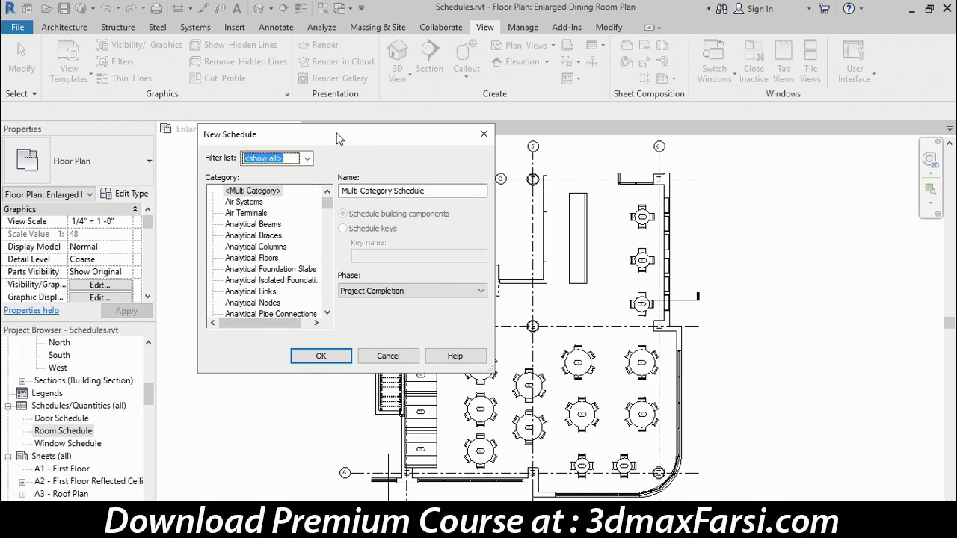
{"action": "left_click", "coordinate": [307, 159]}
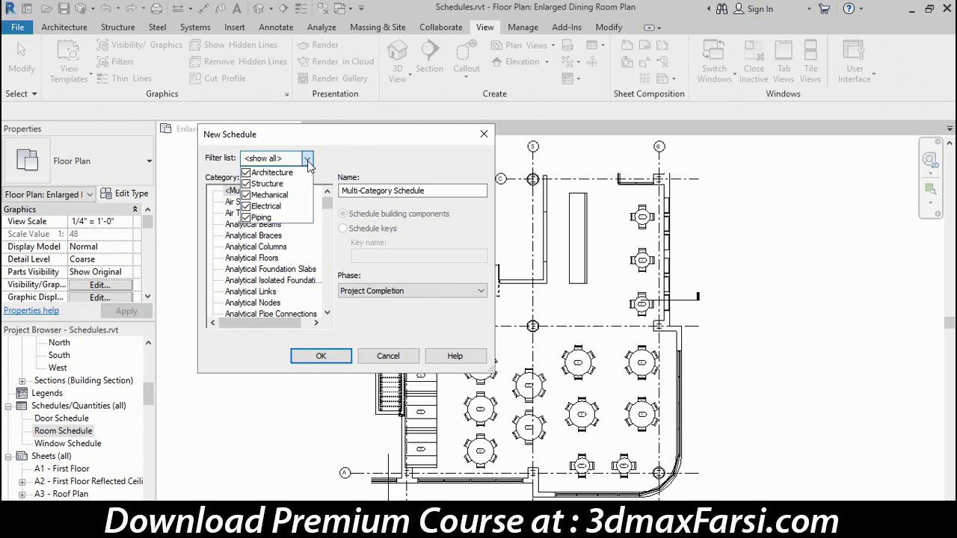
{"action": "left_click_drag", "start_coordinate": [329, 204], "coordinate": [328, 247]}
{"action": "left_click", "coordinate": [237, 246]}
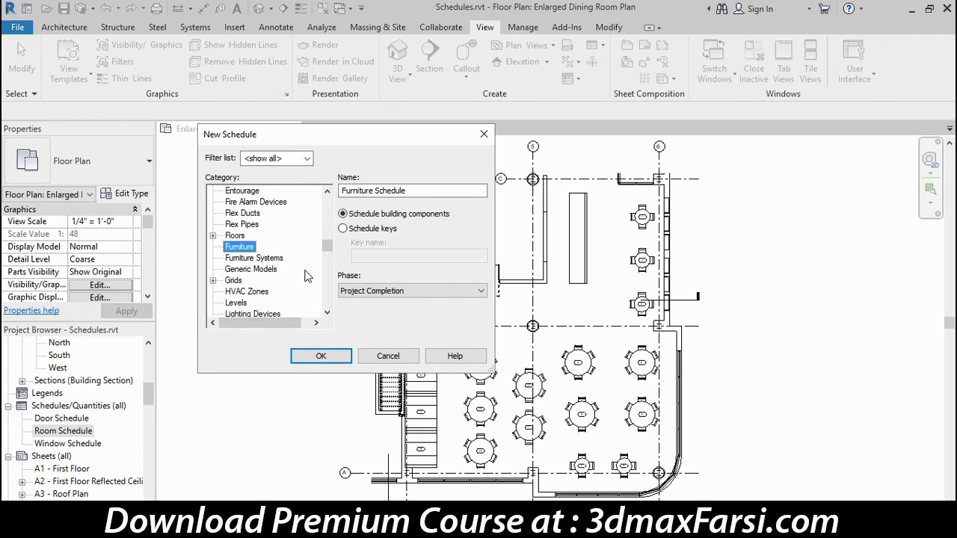
{"action": "left_click_drag", "start_coordinate": [420, 191], "coordinate": [340, 199]}
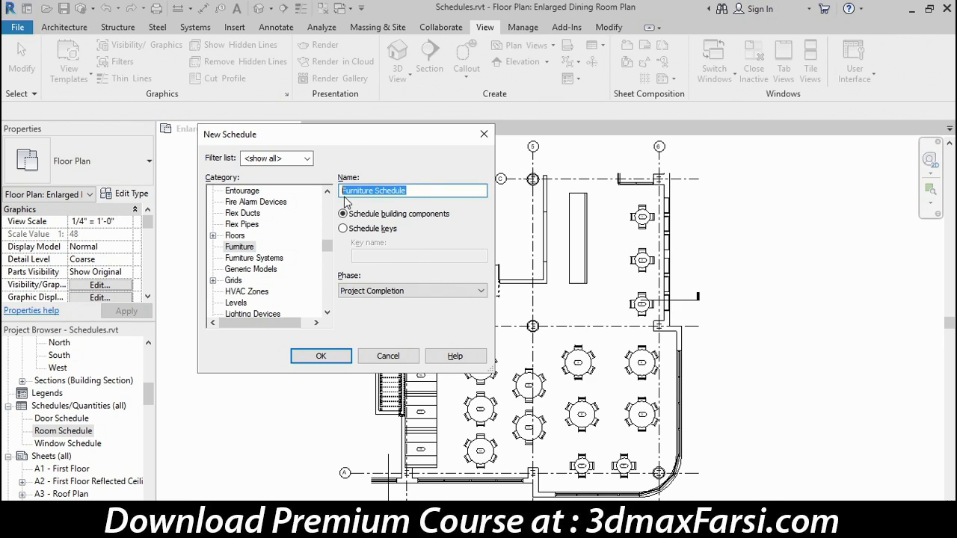
{"action": "left_click", "coordinate": [335, 359]}
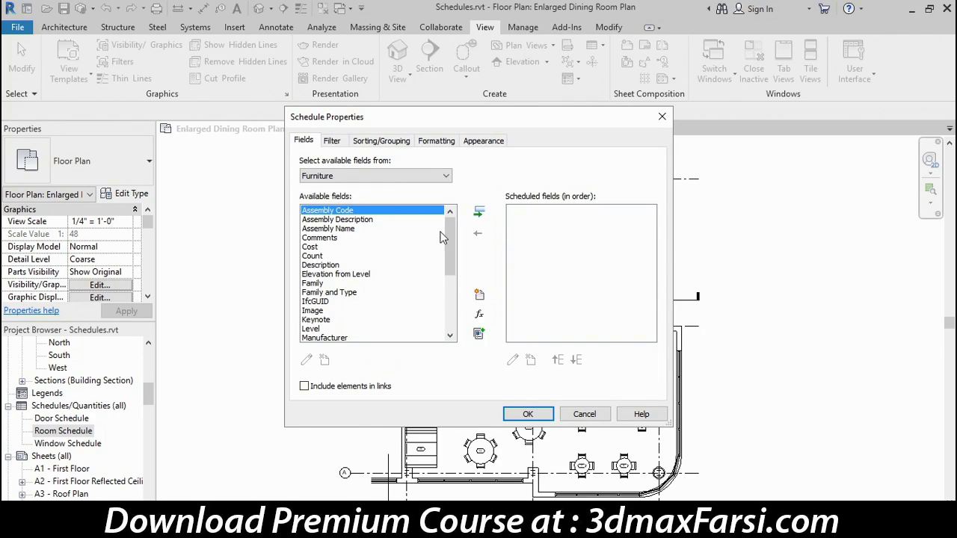
Add Level, Family and Type, Count and Comments as scheduled fields and create the schedule.
{"action": "mouse_move", "coordinate": [448, 228]}
{"action": "left_mouse_down"}
{"action": "mouse_move", "coordinate": [447, 297]}
{"action": "mouse_move", "coordinate": [456, 219]}
{"action": "left_mouse_up"}
{"action": "left_click", "coordinate": [358, 329]}
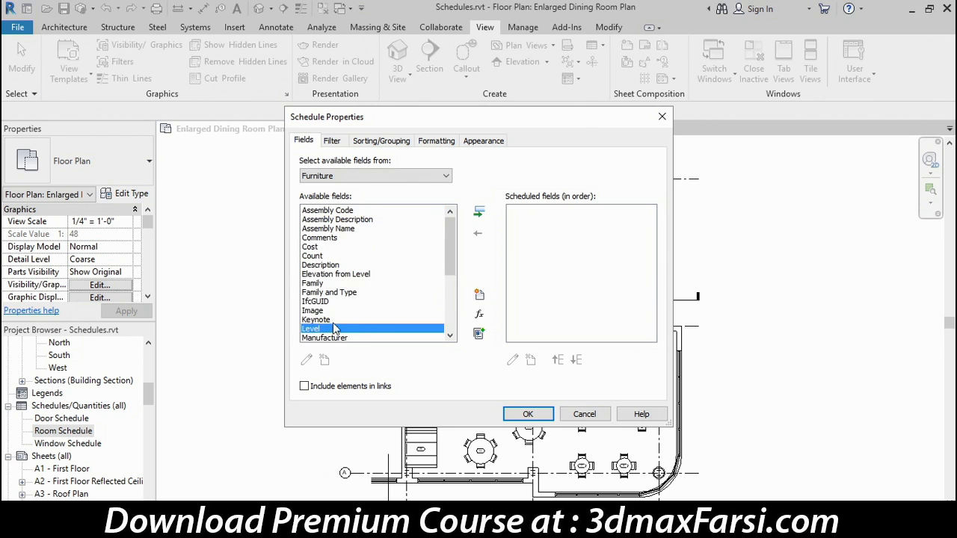
{"action": "left_click", "coordinate": [479, 213]}
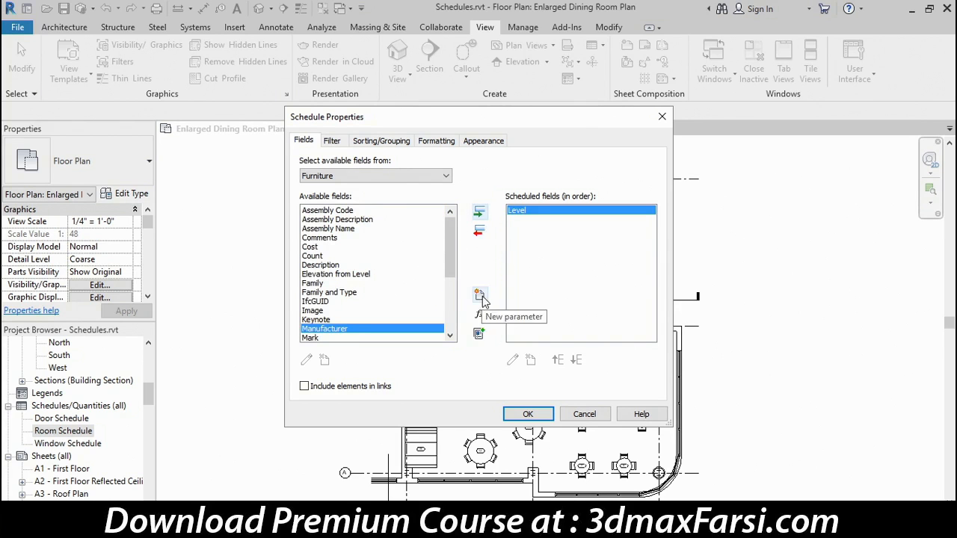
{"action": "double_click", "coordinate": [335, 294]}
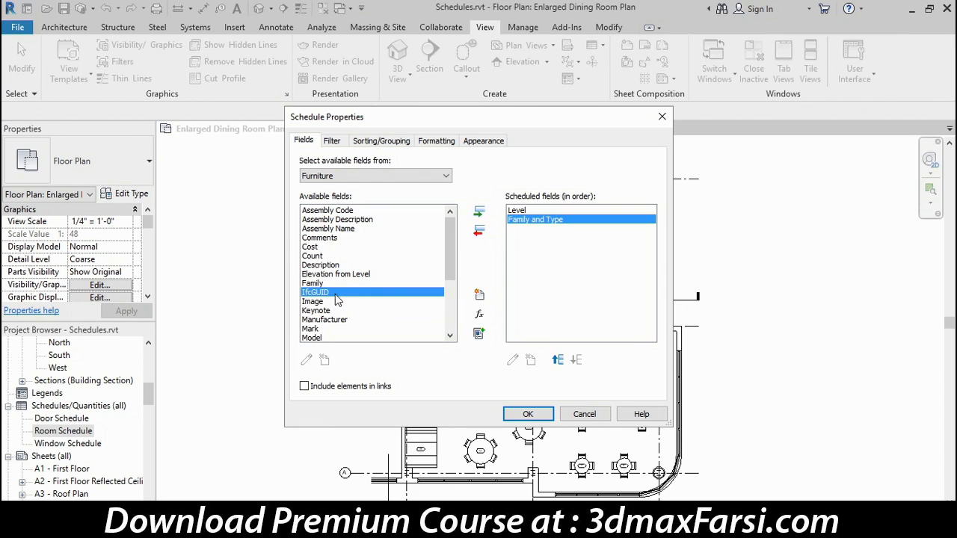
{"action": "double_click", "coordinate": [317, 257]}
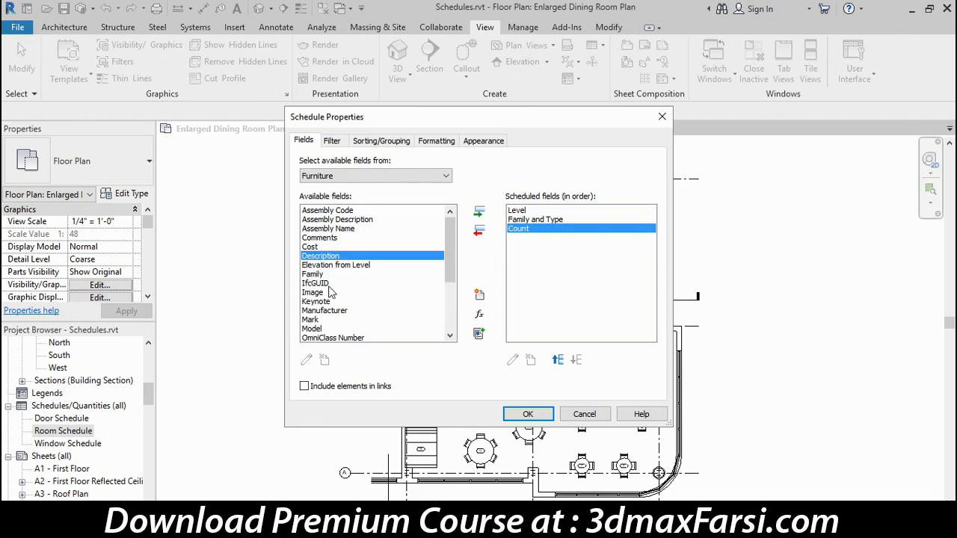
{"action": "double_click", "coordinate": [323, 238]}
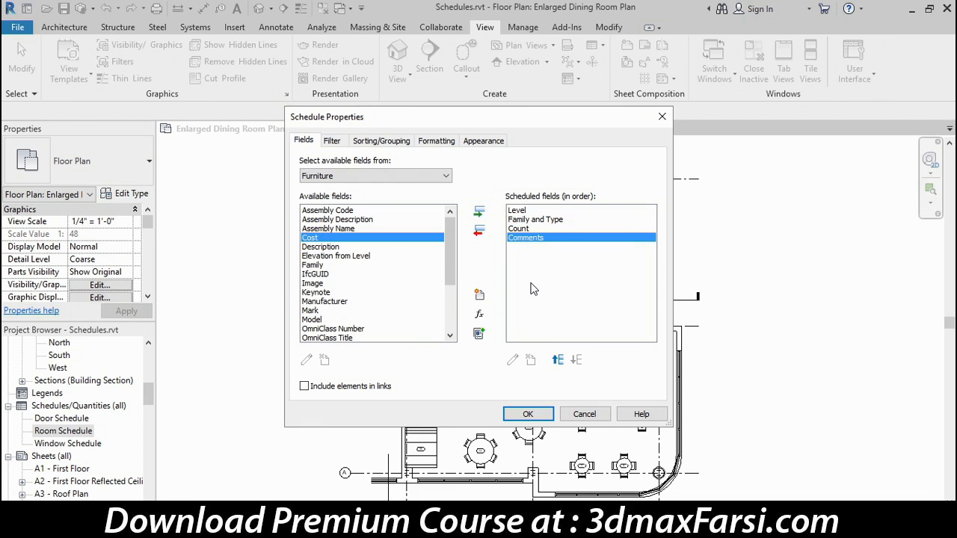
{"action": "left_click", "coordinate": [528, 415]}
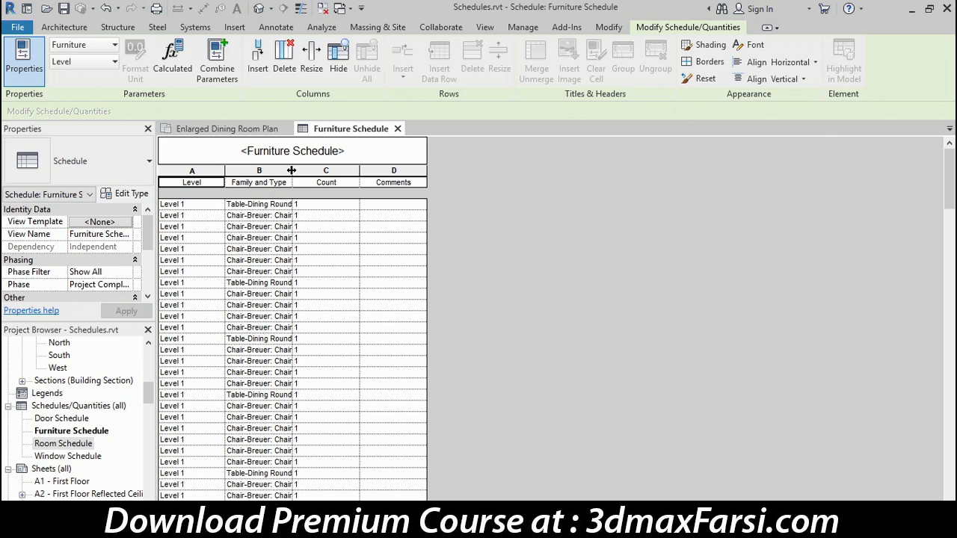
Widen the Family and Type column to fit full type names, then zoom the schedule view.
{"action": "left_click_drag", "start_coordinate": [292, 170], "coordinate": [420, 172]}
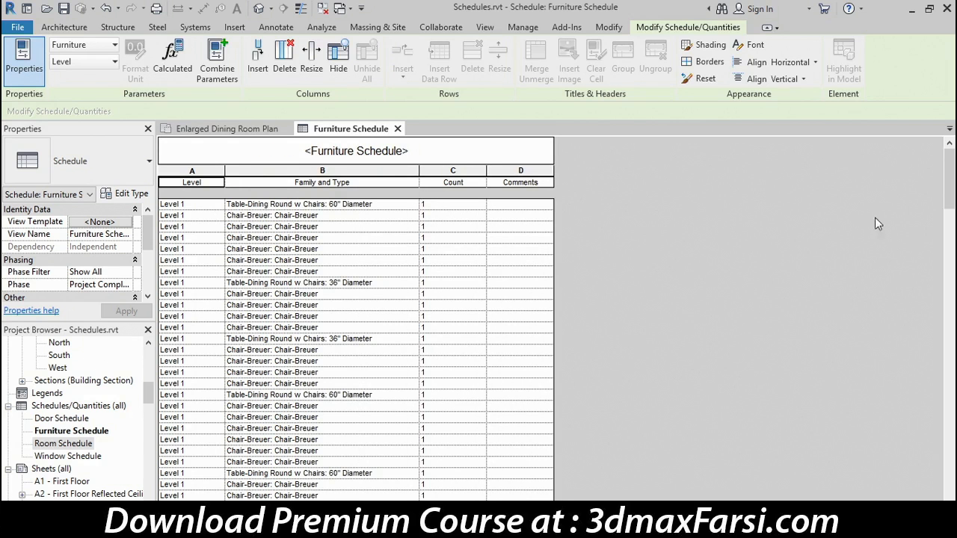
{"action": "mouse_move", "coordinate": [950, 183]}
{"action": "left_mouse_down"}
{"action": "mouse_move", "coordinate": [950, 478]}
{"action": "mouse_move", "coordinate": [950, 172]}
{"action": "left_mouse_up"}
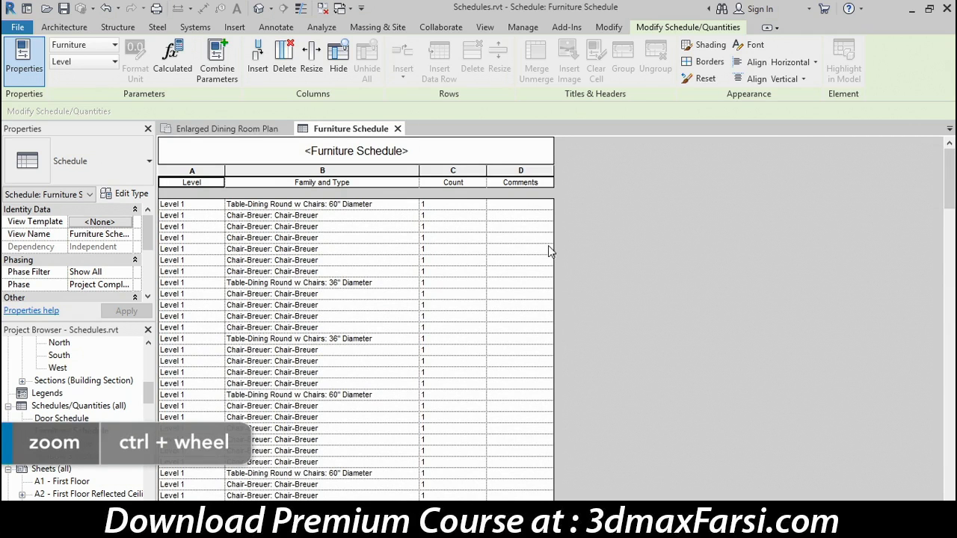
{"action": "scroll", "coordinate": [381, 251], "scroll_direction": "up", "scroll_amount": 3, "text": "ctrl"}
{"action": "scroll", "coordinate": [362, 253], "scroll_direction": "up", "scroll_amount": 2, "text": "ctrl"}
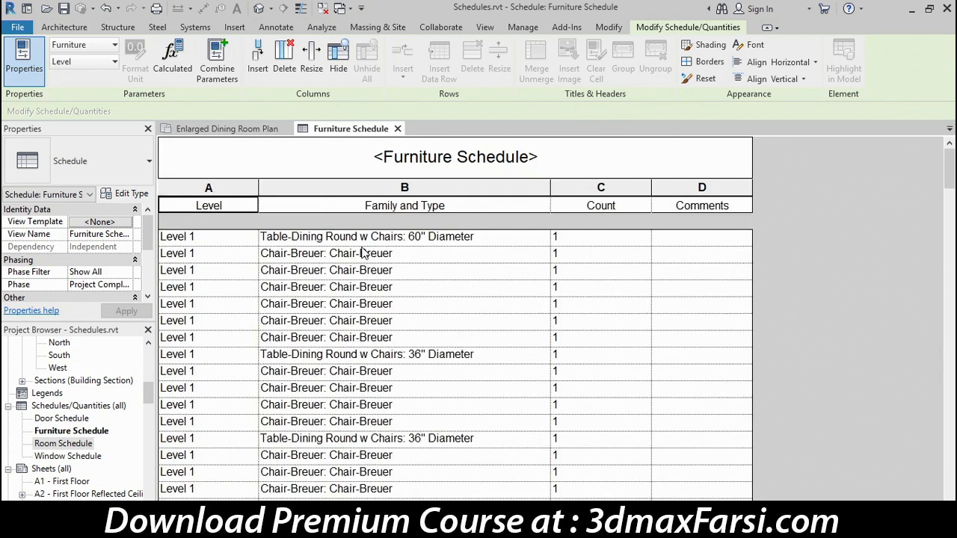
{"action": "scroll", "coordinate": [363, 253], "scroll_direction": "down", "scroll_amount": 4, "text": "ctrl"}
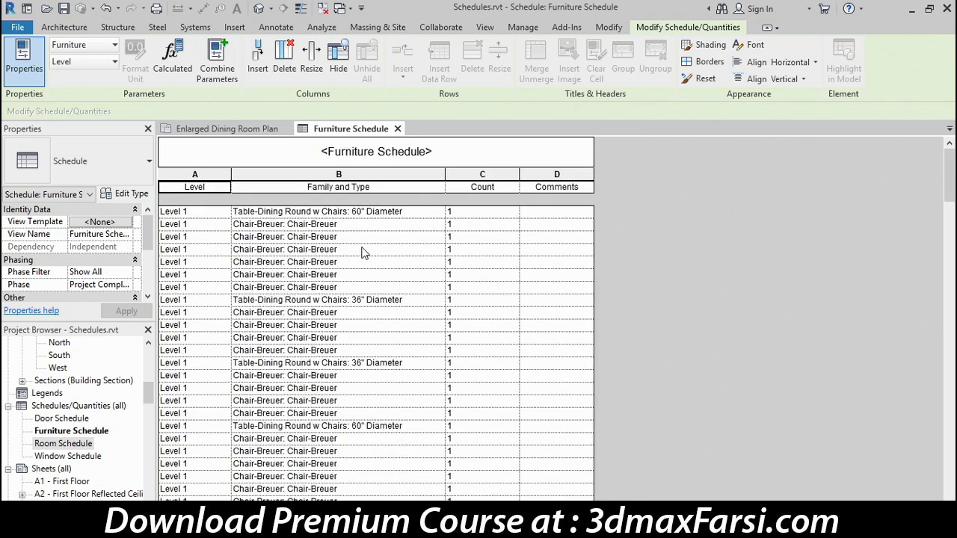
{"action": "scroll", "coordinate": [362, 253], "scroll_direction": "up", "scroll_amount": 2, "text": "ctrl"}
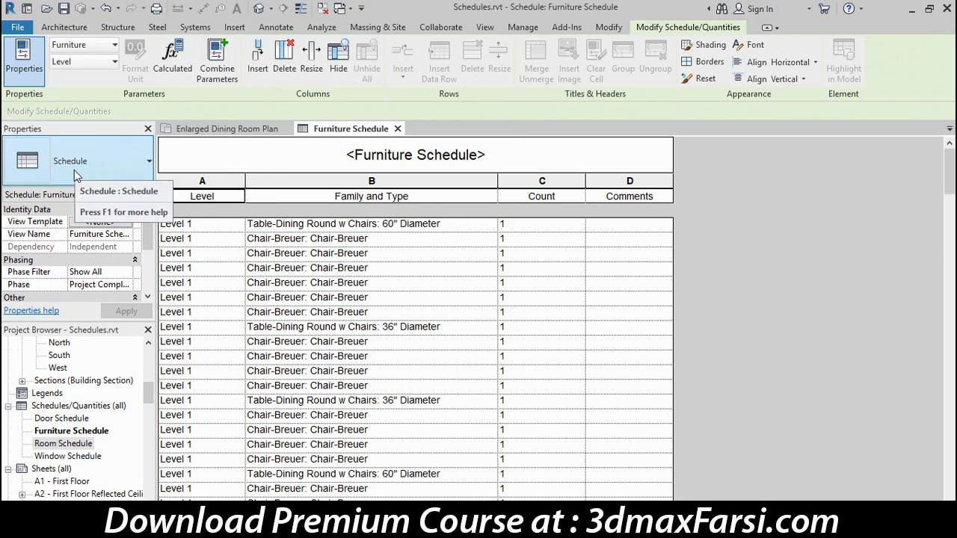
Set Sorting/Grouping to sort by Family and Type ascending, then scroll through the sorted rows.
{"action": "left_click_drag", "start_coordinate": [148, 238], "coordinate": [148, 283]}
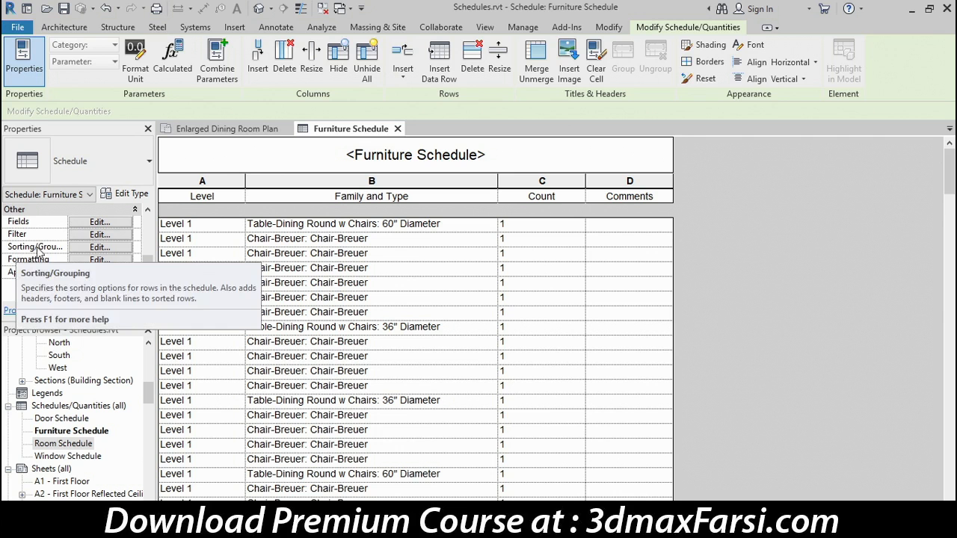
{"action": "left_click", "coordinate": [116, 246]}
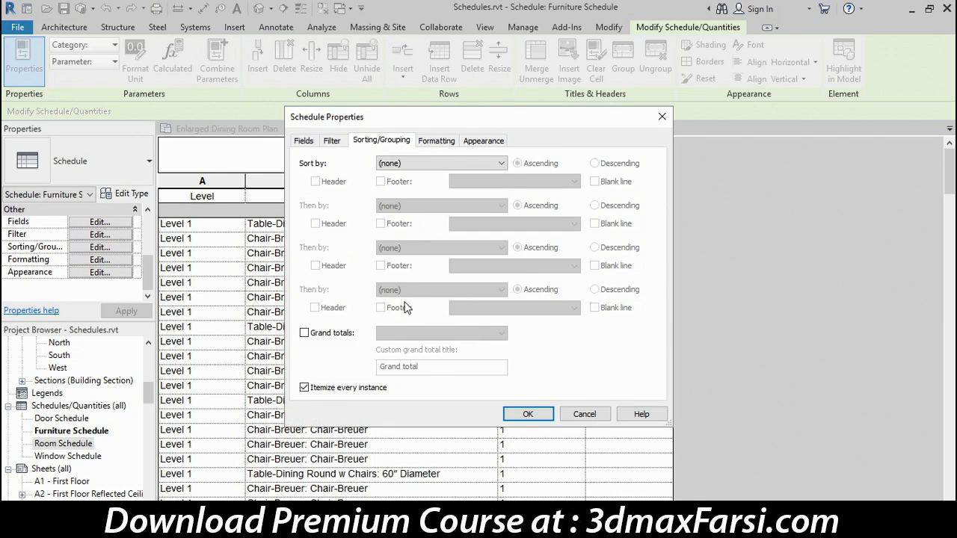
{"action": "left_click", "coordinate": [421, 166]}
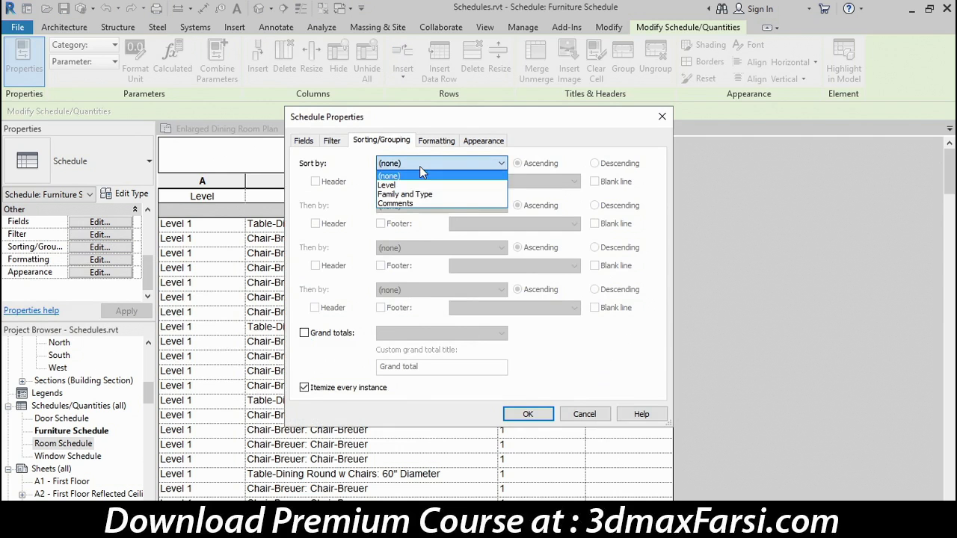
{"action": "left_click", "coordinate": [407, 194]}
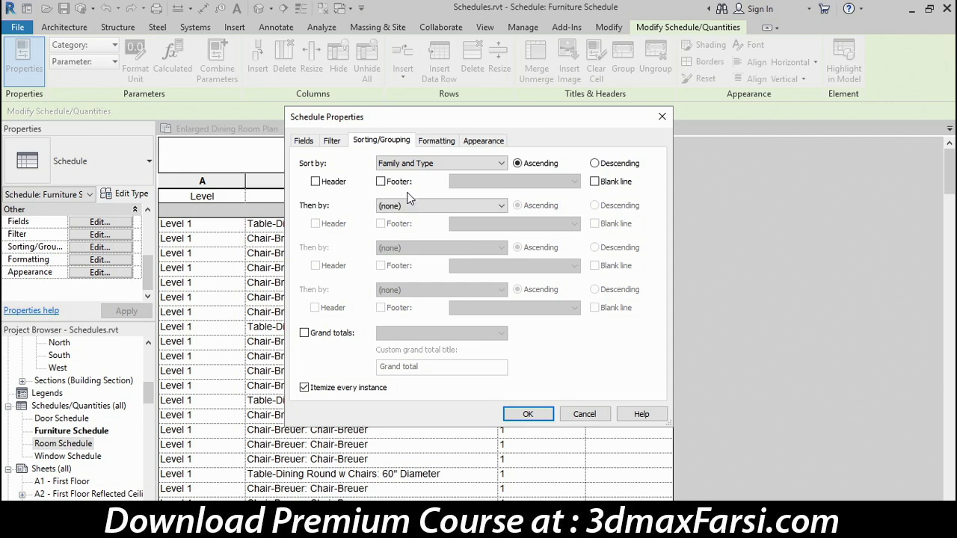
{"action": "left_click", "coordinate": [546, 416]}
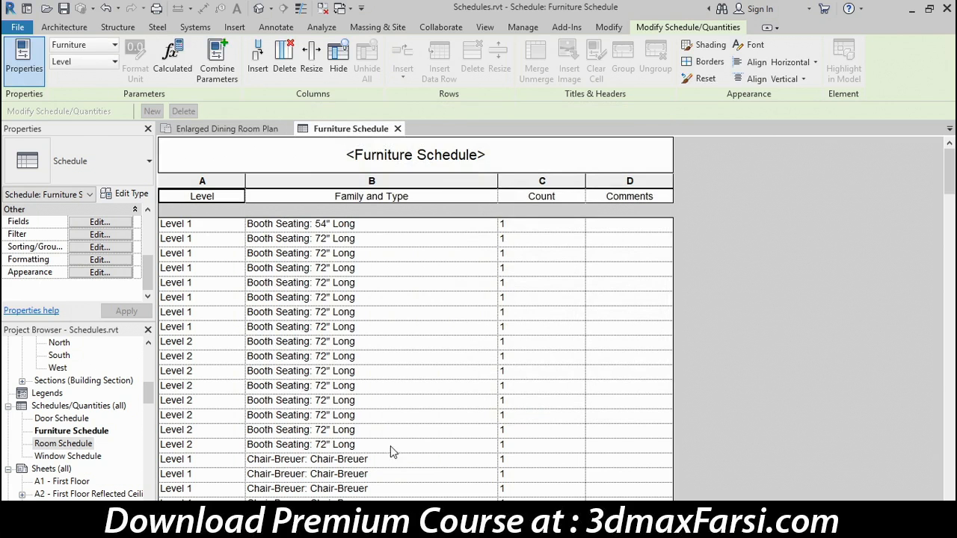
{"action": "scroll", "coordinate": [212, 358], "scroll_direction": "down", "scroll_amount": 10}
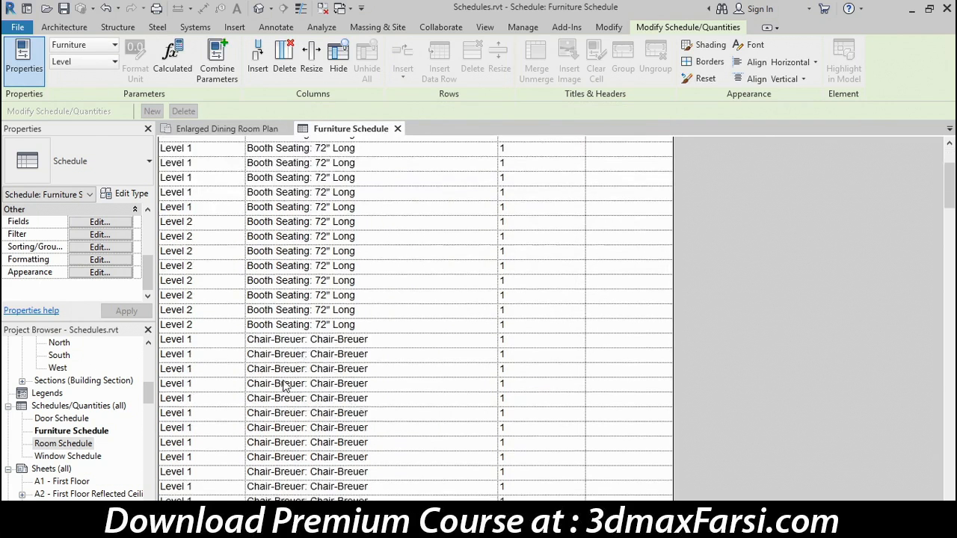
{"action": "scroll", "coordinate": [322, 363], "scroll_direction": "down", "scroll_amount": 15}
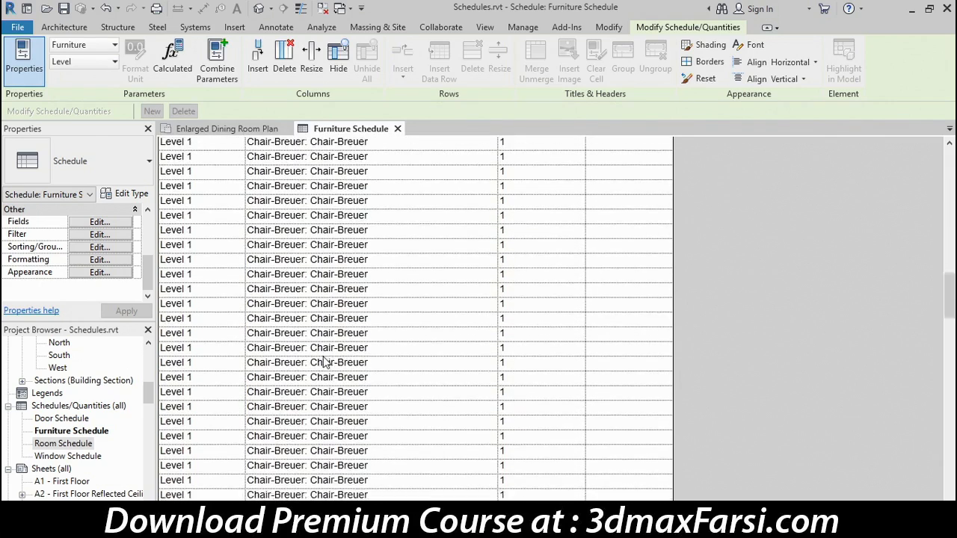
{"action": "scroll", "coordinate": [331, 358], "scroll_direction": "down", "scroll_amount": 10}
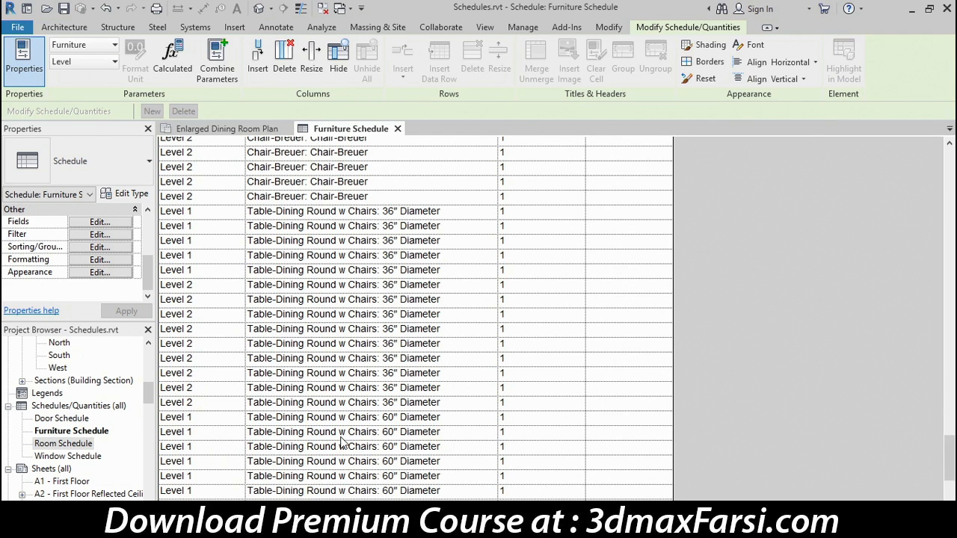
Sort by Level with header and blank line, then by Family and Type.
{"action": "left_click", "coordinate": [77, 249]}
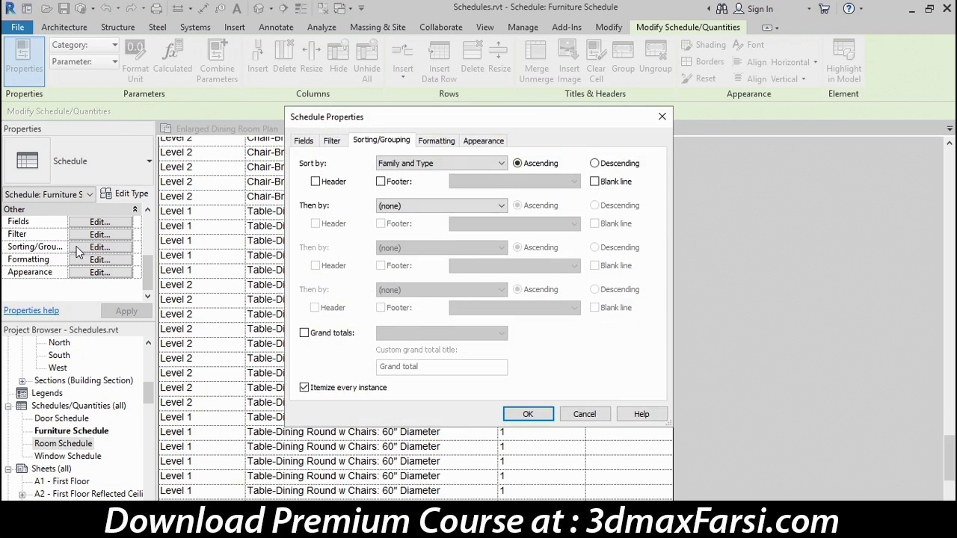
{"action": "left_click", "coordinate": [432, 170]}
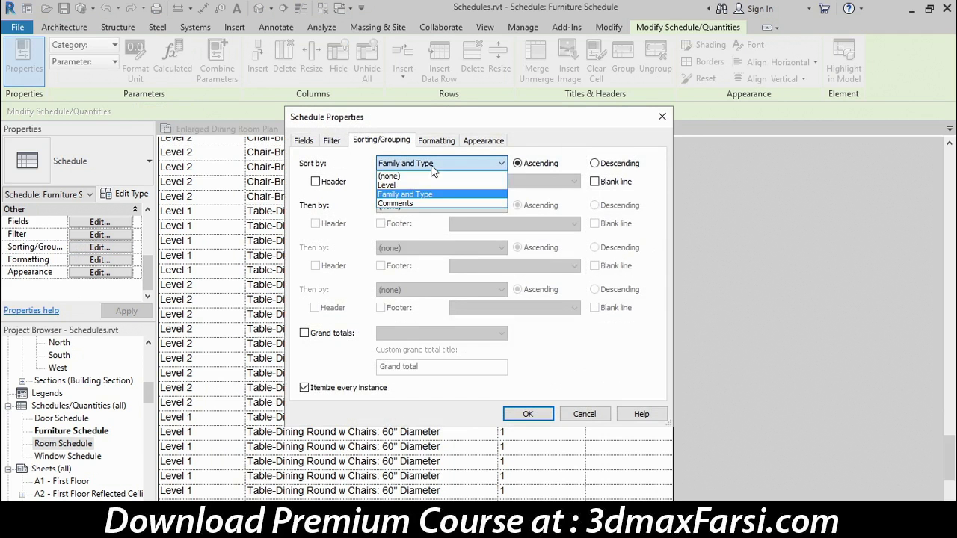
{"action": "left_click", "coordinate": [383, 185]}
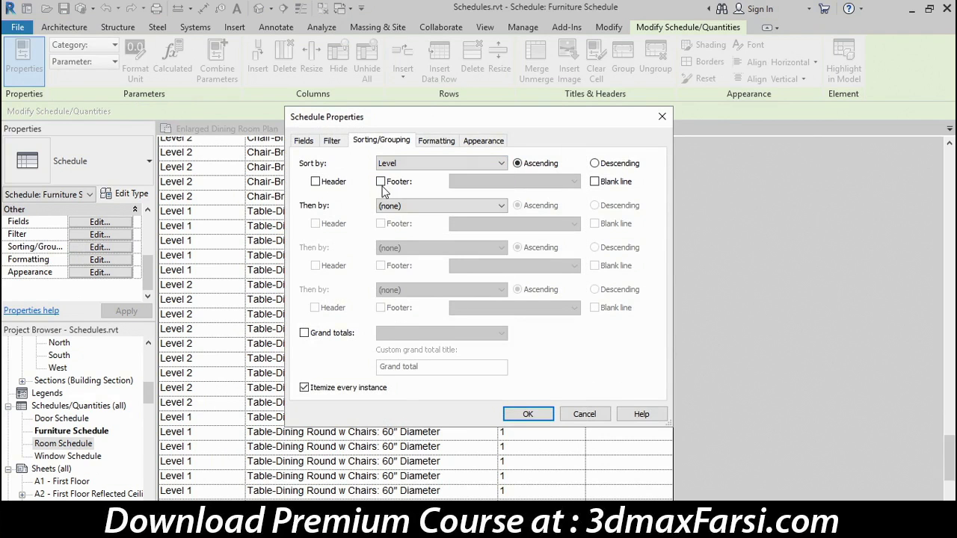
{"action": "left_click", "coordinate": [408, 205]}
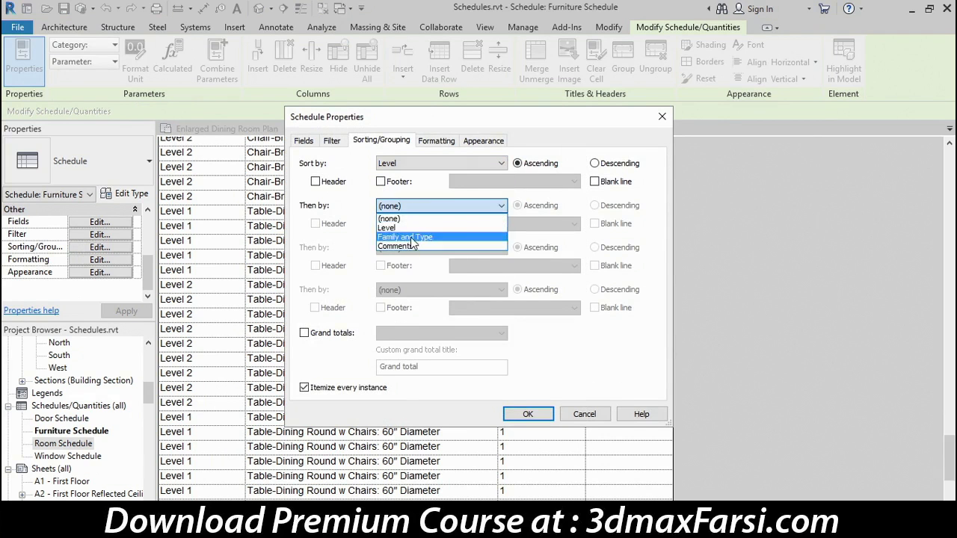
{"action": "left_click", "coordinate": [410, 237]}
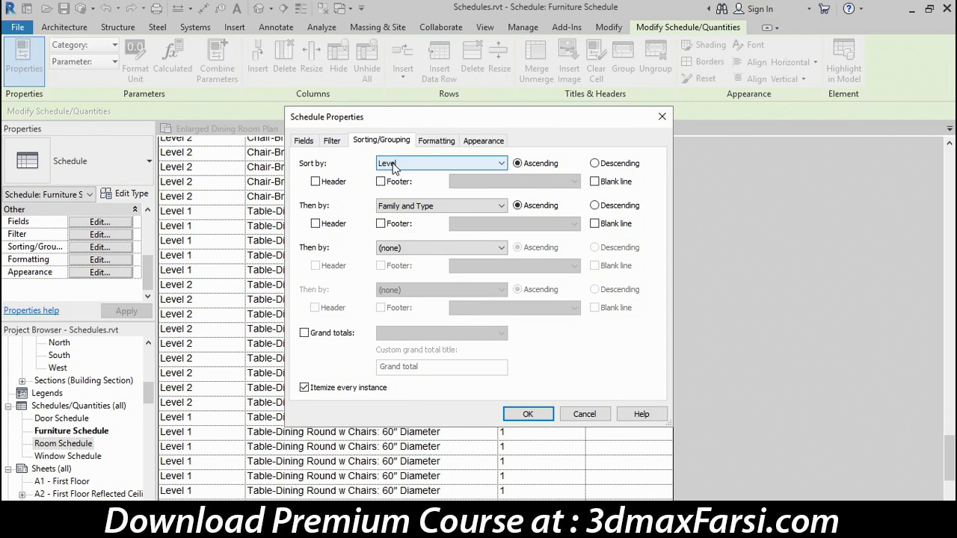
{"action": "left_click", "coordinate": [315, 181]}
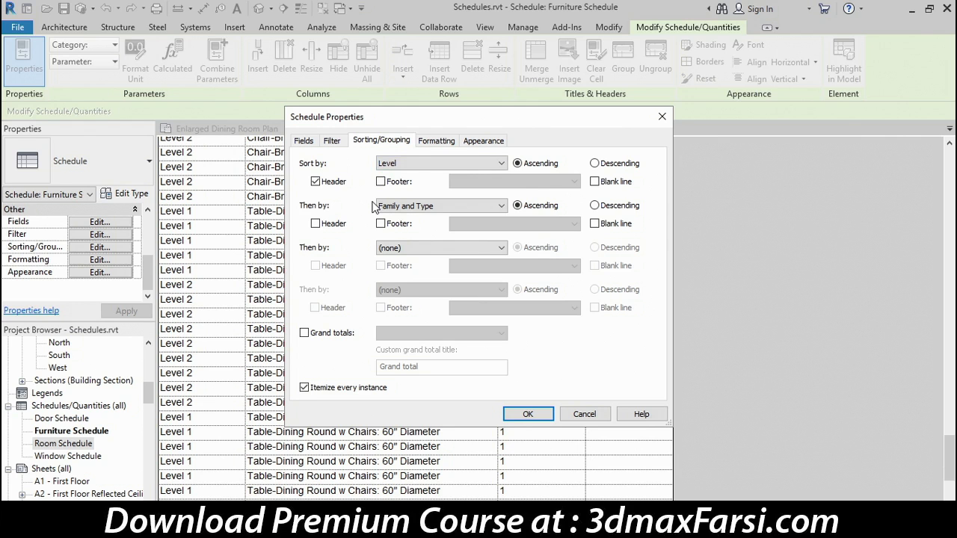
{"action": "left_click", "coordinate": [602, 184]}
{"action": "left_click", "coordinate": [528, 413]}
Scroll through the Level 1 and Level 2 groups, then open the Formatting settings.
{"action": "scroll", "coordinate": [624, 285], "scroll_direction": "up", "scroll_amount": 15}
{"action": "scroll", "coordinate": [625, 267], "scroll_direction": "up", "scroll_amount": 6}
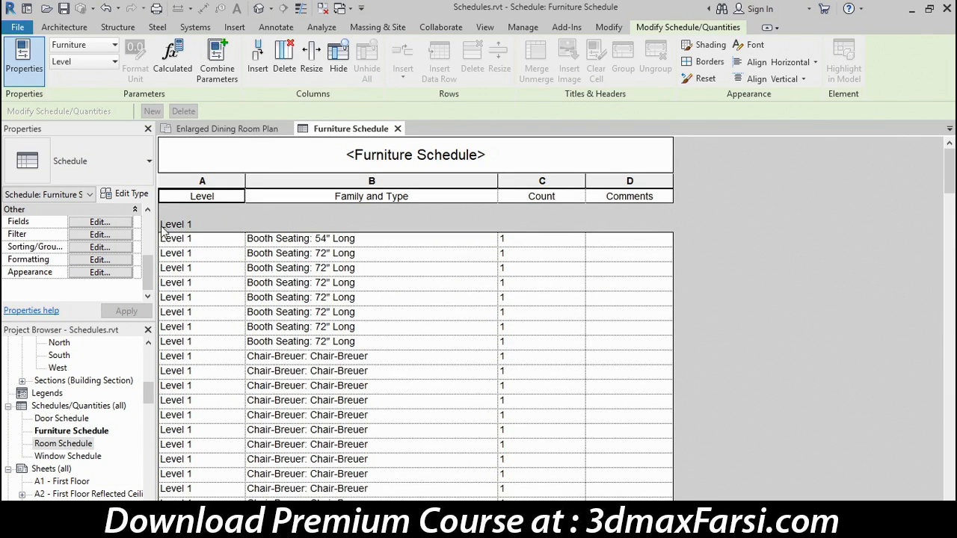
{"action": "scroll", "coordinate": [217, 282], "scroll_direction": "down", "scroll_amount": 8}
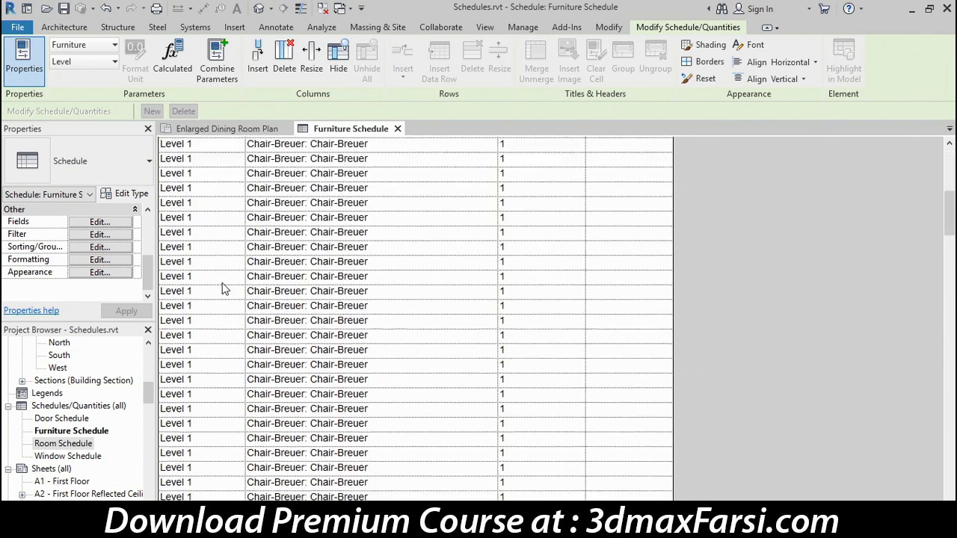
{"action": "scroll", "coordinate": [226, 286], "scroll_direction": "down", "scroll_amount": 10}
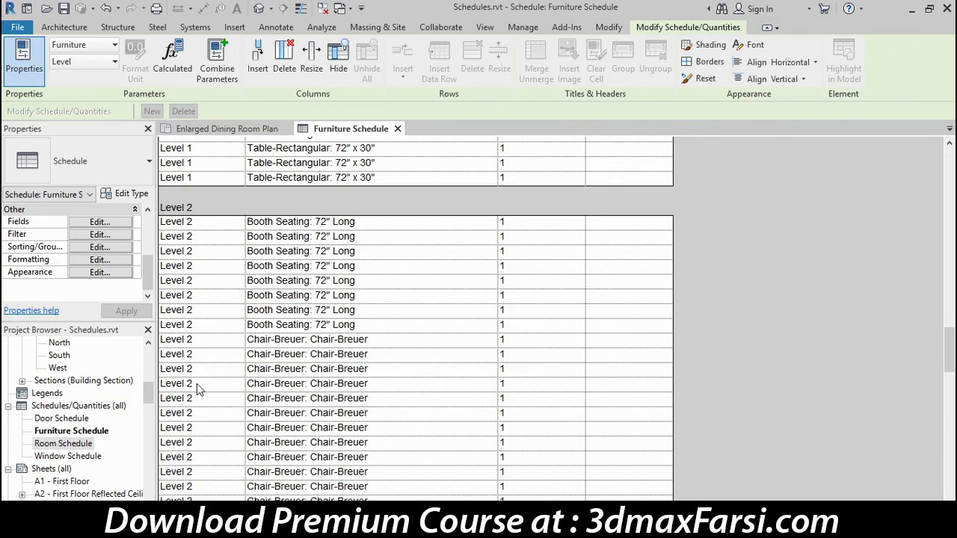
{"action": "left_click", "coordinate": [90, 261]}
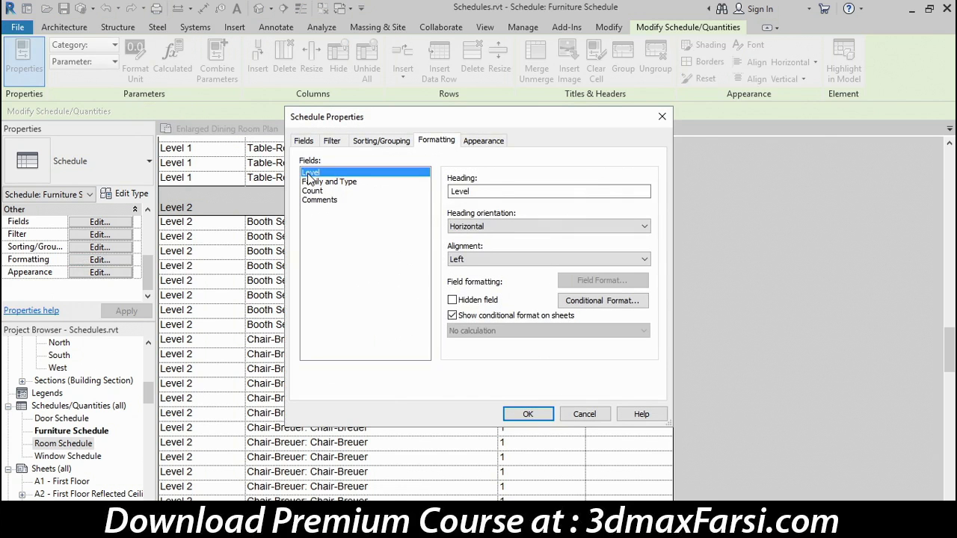
Make the Level field a hidden field and review the schedule without its Level column.
{"action": "left_click", "coordinate": [452, 300]}
{"action": "left_click", "coordinate": [528, 414]}
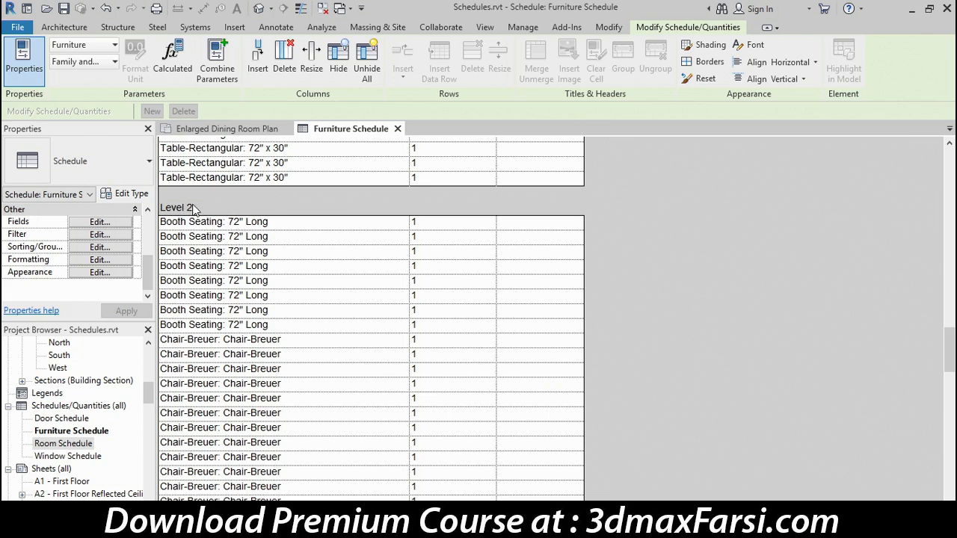
{"action": "scroll", "coordinate": [479, 187], "scroll_direction": "up", "scroll_amount": 5}
{"action": "scroll", "coordinate": [471, 188], "scroll_direction": "down", "scroll_amount": 10}
{"action": "scroll", "coordinate": [471, 185], "scroll_direction": "up", "scroll_amount": 10}
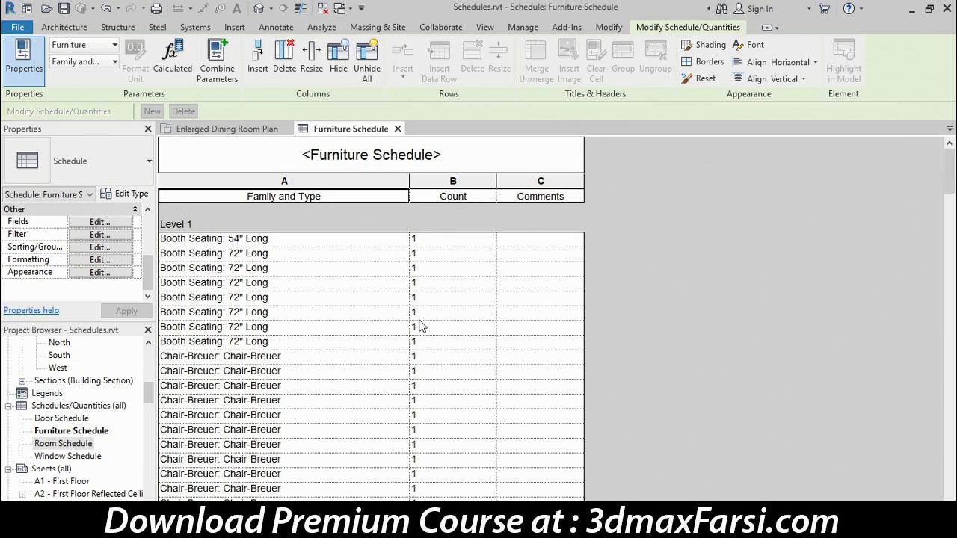
Untick Itemize every instance and enable Grand totals, giving per-type counts totalling 199.
{"action": "left_click", "coordinate": [87, 247]}
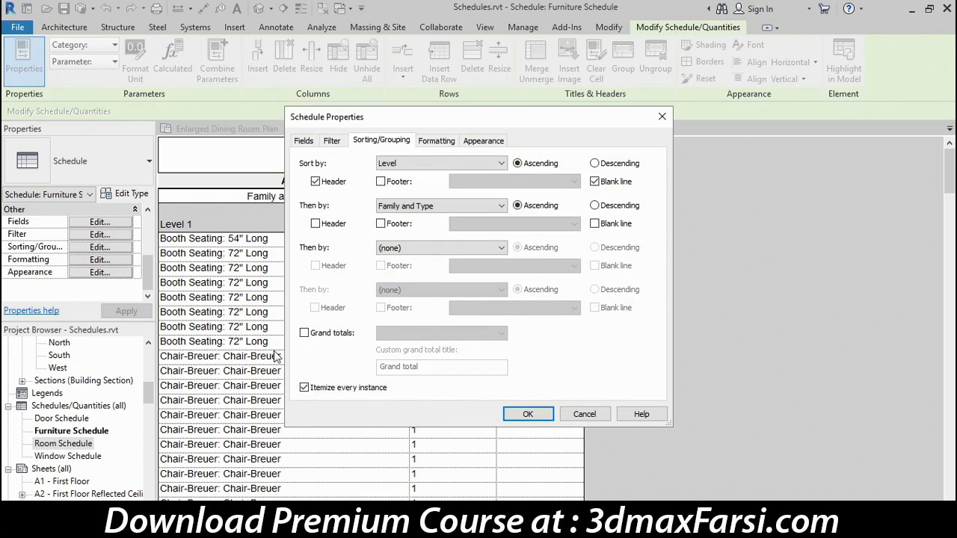
{"action": "left_click", "coordinate": [304, 388]}
{"action": "left_click", "coordinate": [305, 333]}
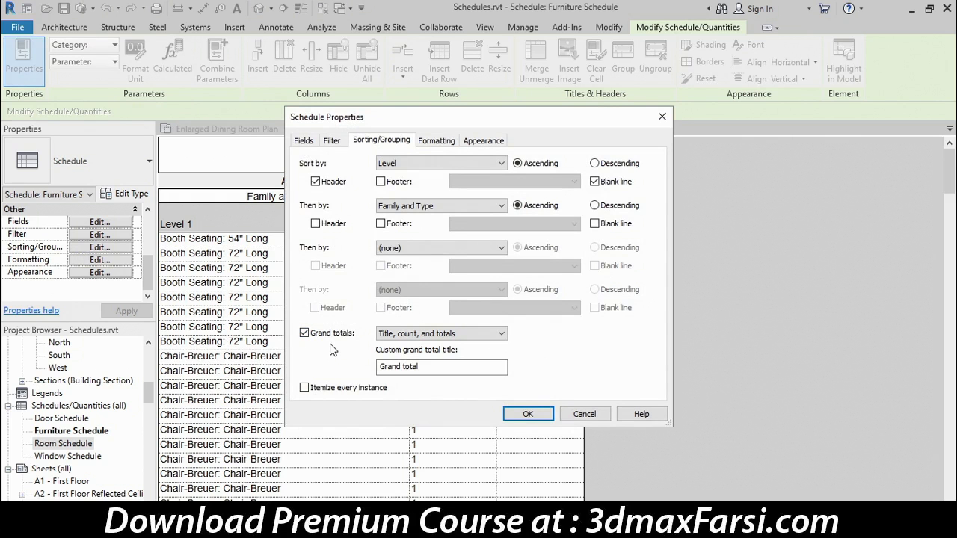
{"action": "left_click", "coordinate": [528, 414]}
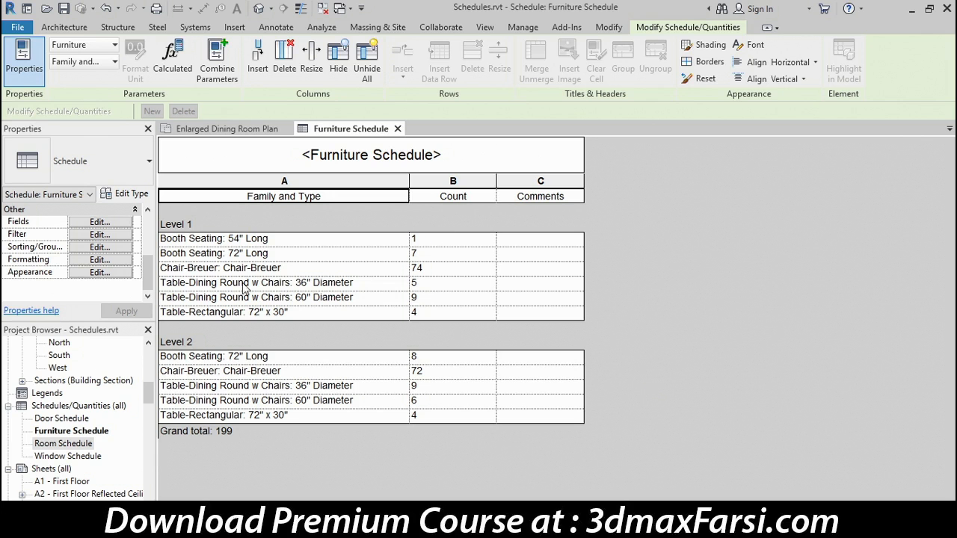
Format the Count field with Right alignment and Calculate totals.
{"action": "left_click", "coordinate": [84, 263]}
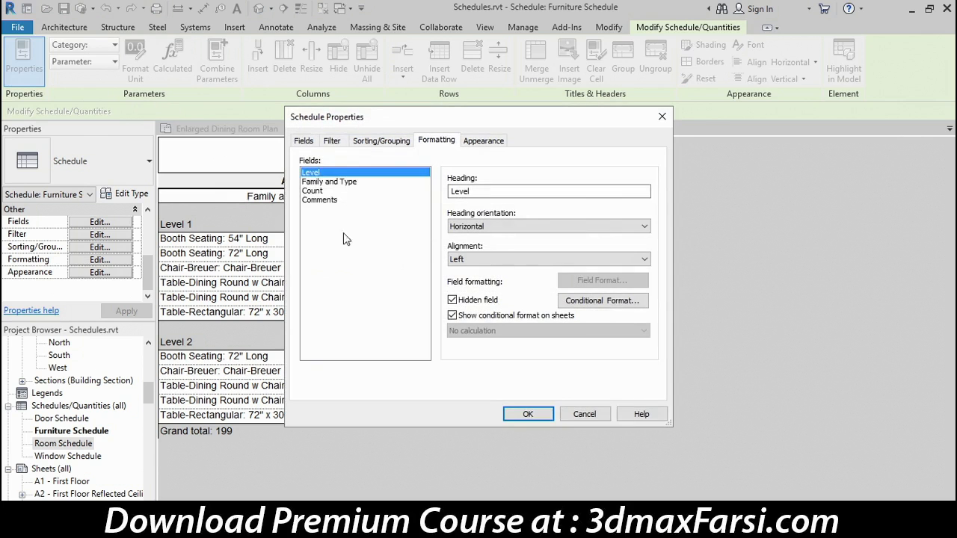
{"action": "left_click", "coordinate": [321, 193]}
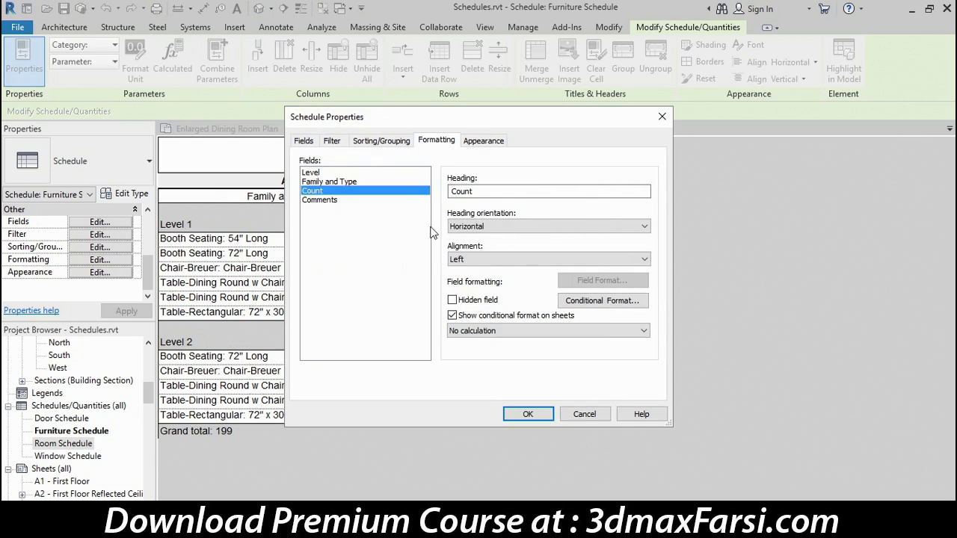
{"action": "left_click", "coordinate": [495, 262]}
{"action": "left_click", "coordinate": [478, 291]}
{"action": "left_click", "coordinate": [471, 331]}
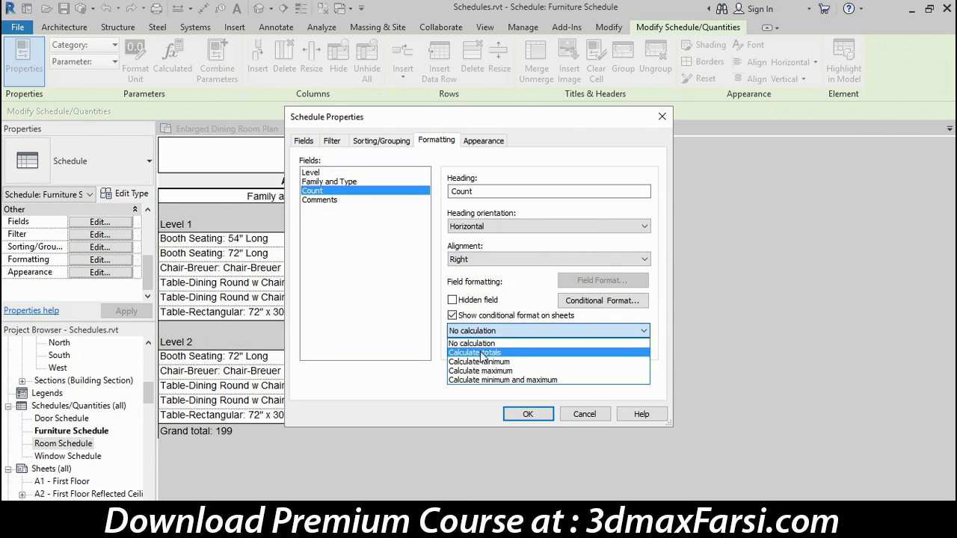
{"action": "left_click", "coordinate": [469, 353]}
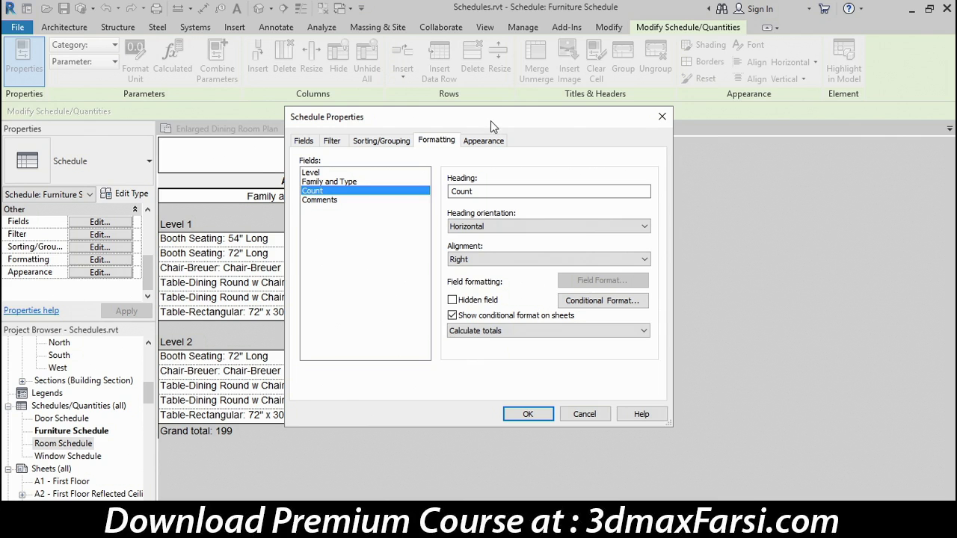
{"action": "left_click_drag", "start_coordinate": [490, 120], "coordinate": [723, 101]}
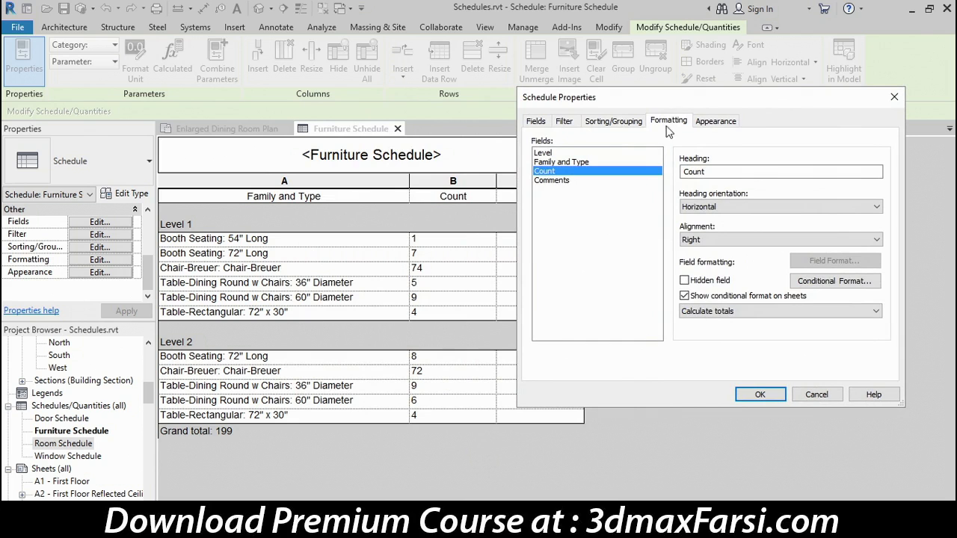
Add a Title, count, and totals footer to the Level grouping and apply the changes.
{"action": "left_click", "coordinate": [614, 124]}
{"action": "left_click", "coordinate": [620, 166]}
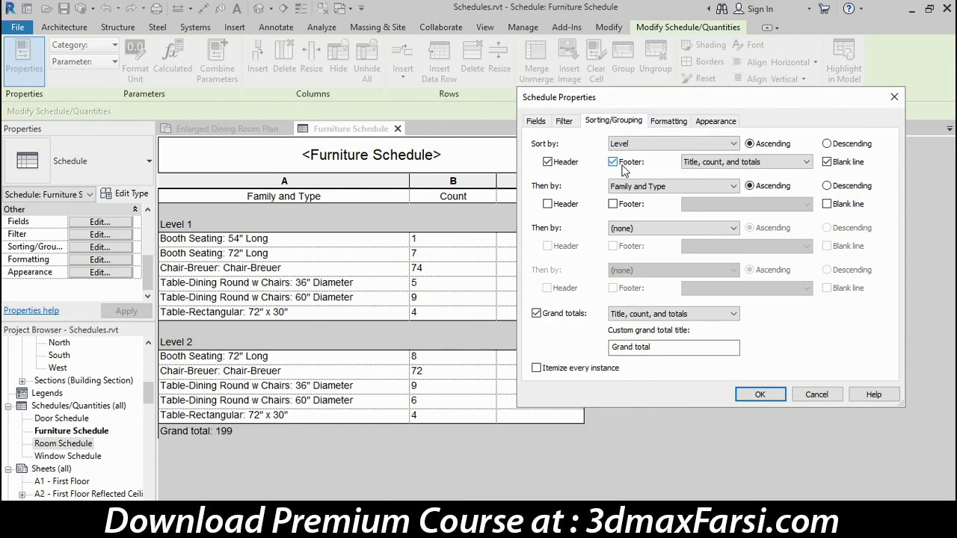
{"action": "left_click", "coordinate": [761, 395]}
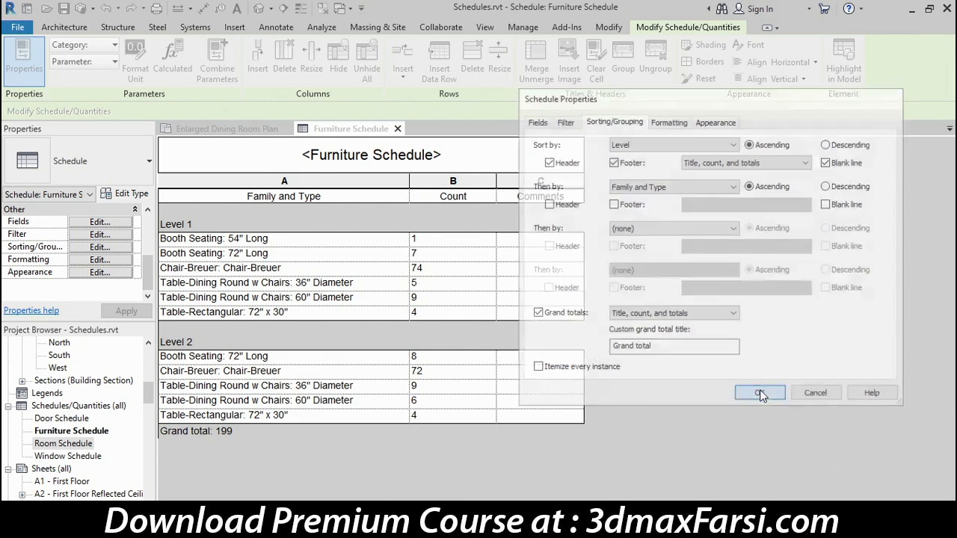